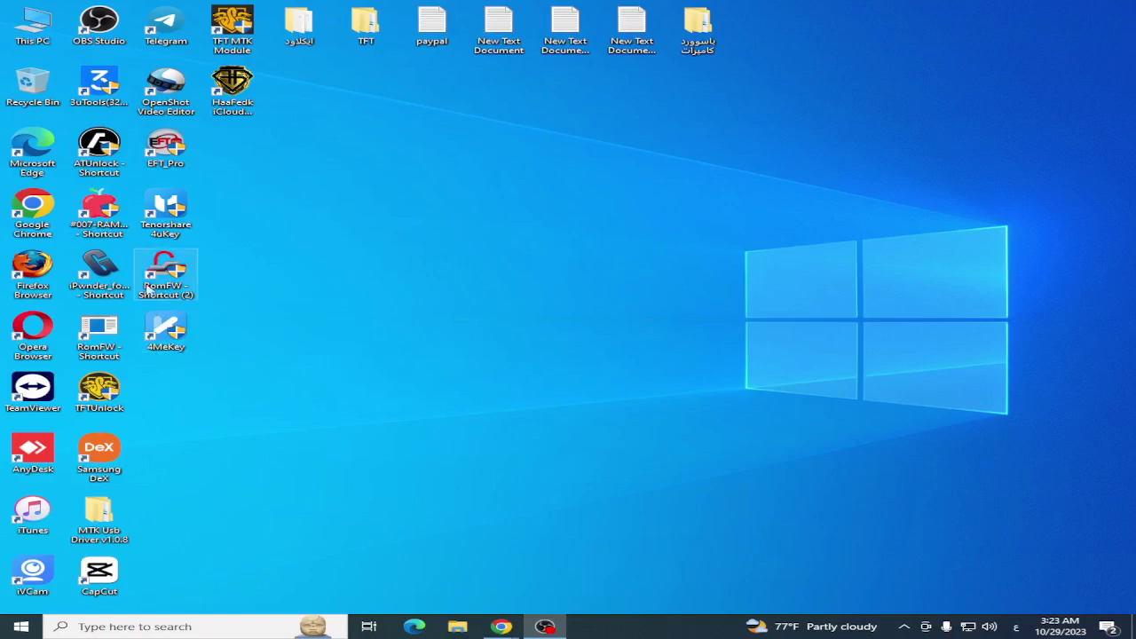
Launch RomFW from its desktop shortcut, centre the login window and attempt a sign-in.
{"action": "double_click", "coordinate": [174, 280]}
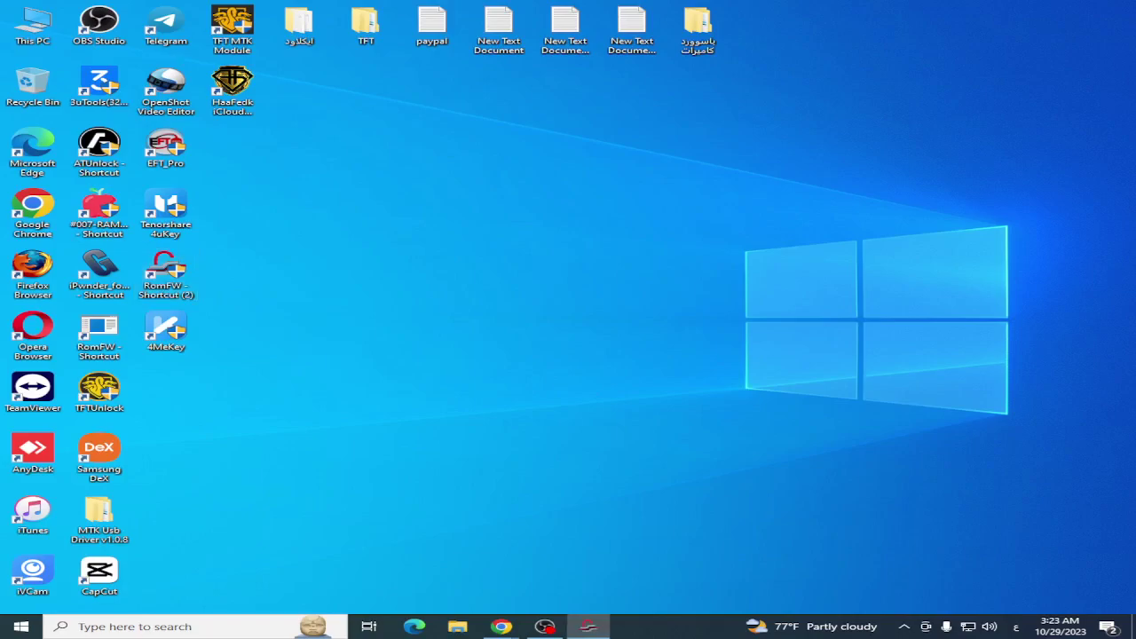
{"action": "left_click_drag", "start_coordinate": [695, 181], "coordinate": [508, 230]}
{"action": "left_click", "coordinate": [622, 397]}
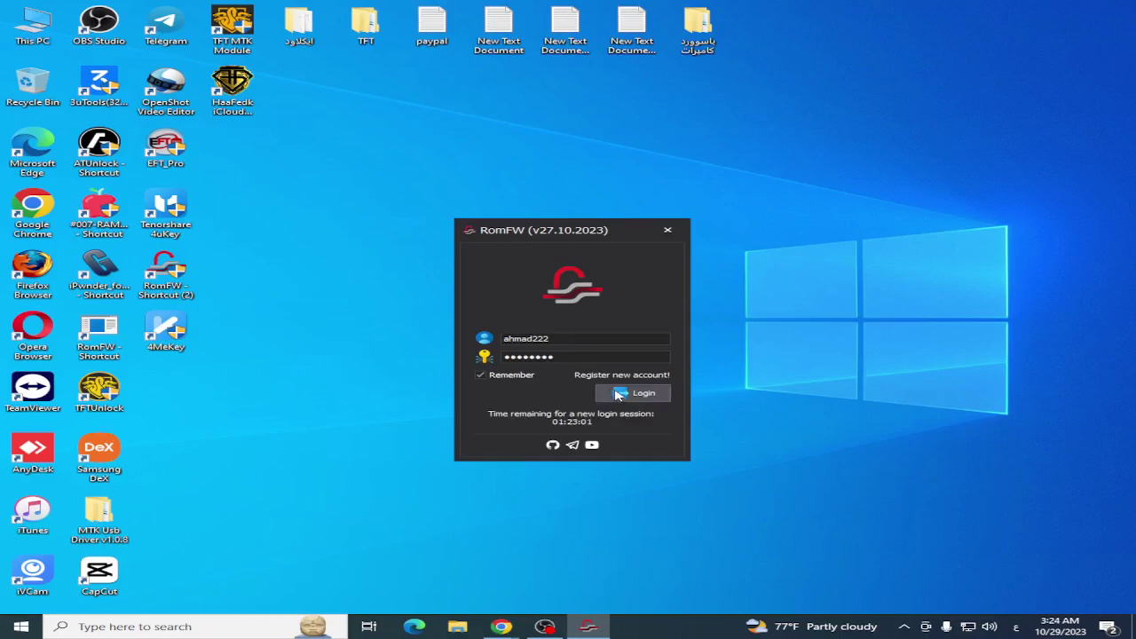
Replace the login username with a different account's username in English, trimming an extra character.
{"action": "double_click", "coordinate": [599, 339]}
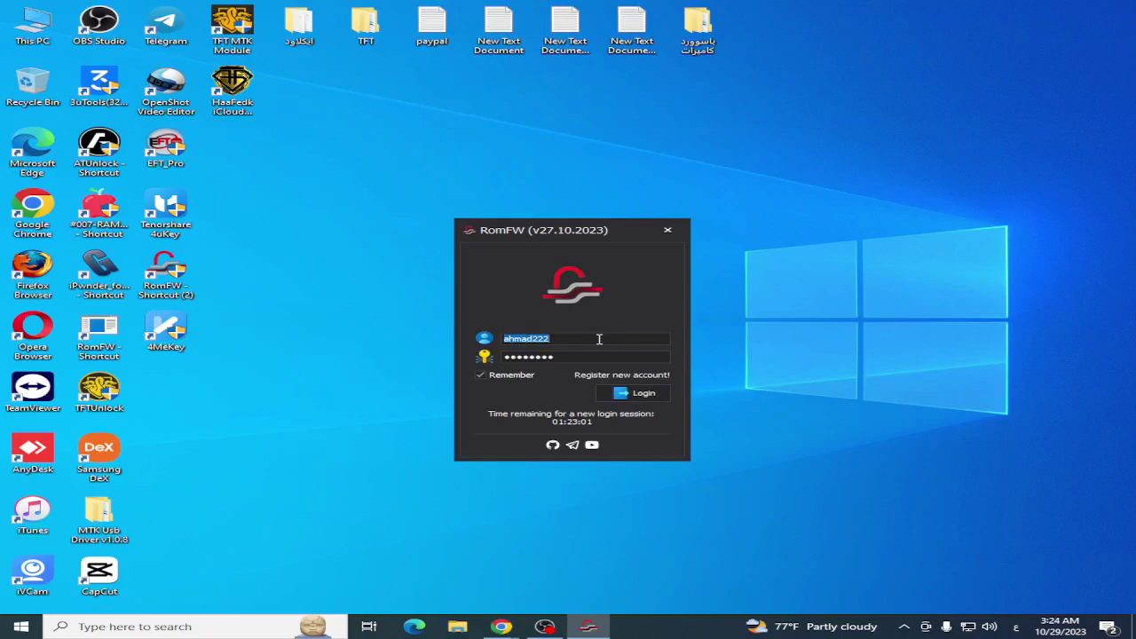
{"action": "type", "text": "معشفشا3"}
{"action": "double_click", "coordinate": [569, 336]}
{"action": "key", "text": "alt+shift"}
{"action": "type", "text": "luayg3g3"}
{"action": "key", "text": "Tab"}
{"action": "double_click", "coordinate": [574, 336]}
{"action": "left_click", "coordinate": [573, 335]}
{"action": "key", "text": "BackSpace"}
Enter that account's password, sign in, then shorten the username and retry after 'Username not found!!'.
{"action": "double_click", "coordinate": [561, 356]}
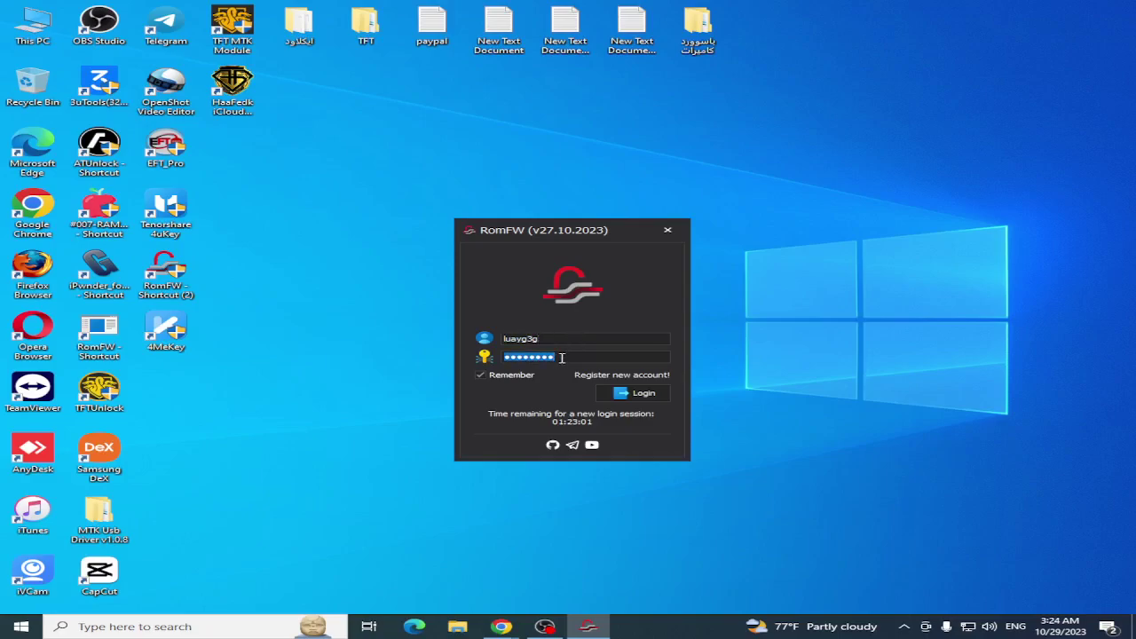
{"action": "type", "text": "•••••••••"}
{"action": "left_click", "coordinate": [641, 393]}
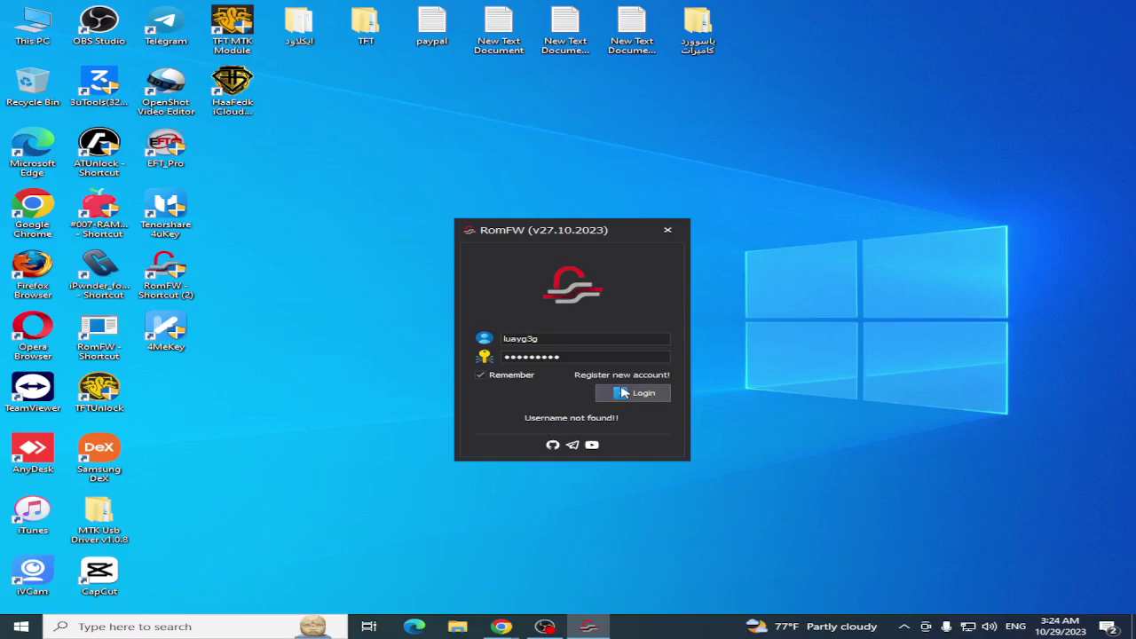
{"action": "left_click", "coordinate": [584, 338]}
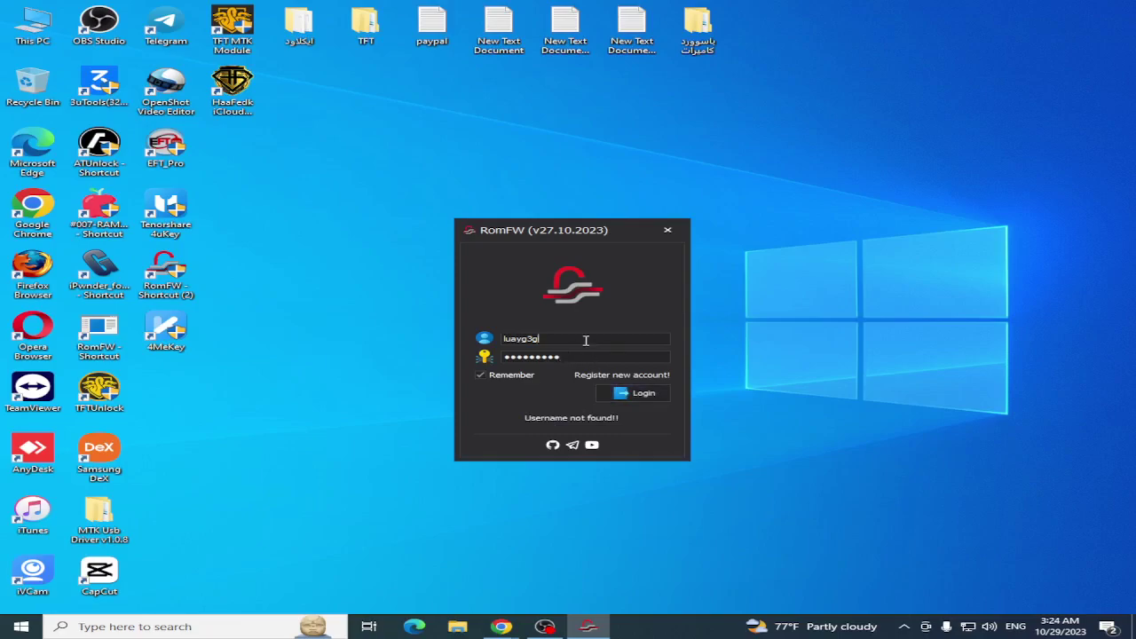
{"action": "key", "text": "BackSpace"}
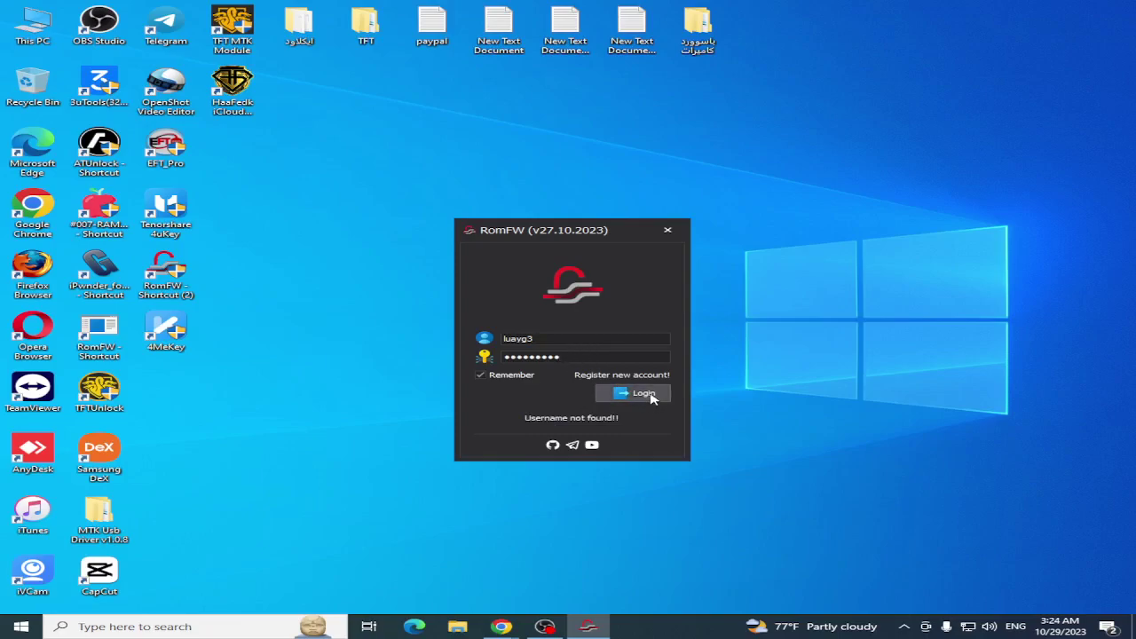
{"action": "left_click", "coordinate": [651, 400]}
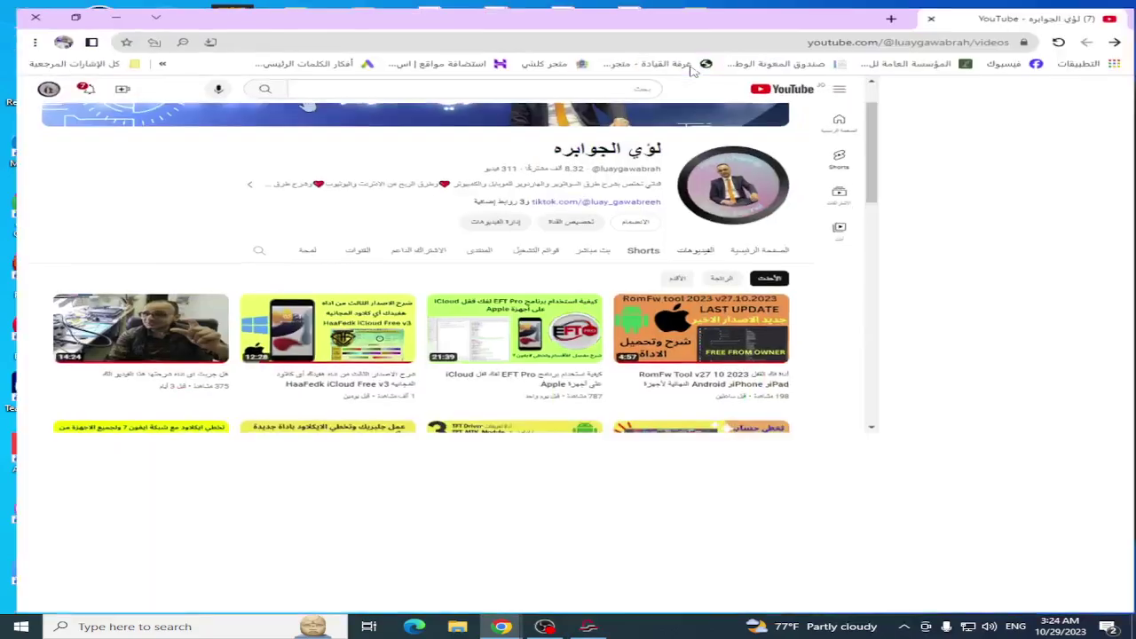
Scroll down the channel's video grid past the RomFw and TFT Unlock tool tutorials.
{"action": "scroll", "coordinate": [775, 218], "scroll_direction": "down", "scroll_amount": 2}
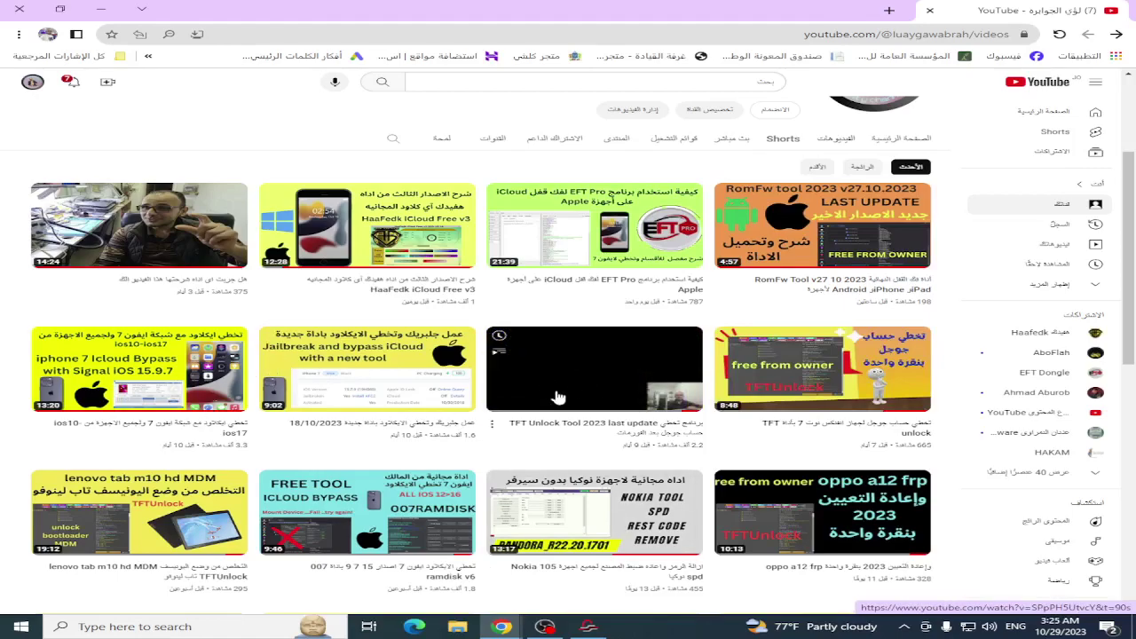
{"action": "scroll", "coordinate": [390, 455], "scroll_direction": "down", "scroll_amount": 2}
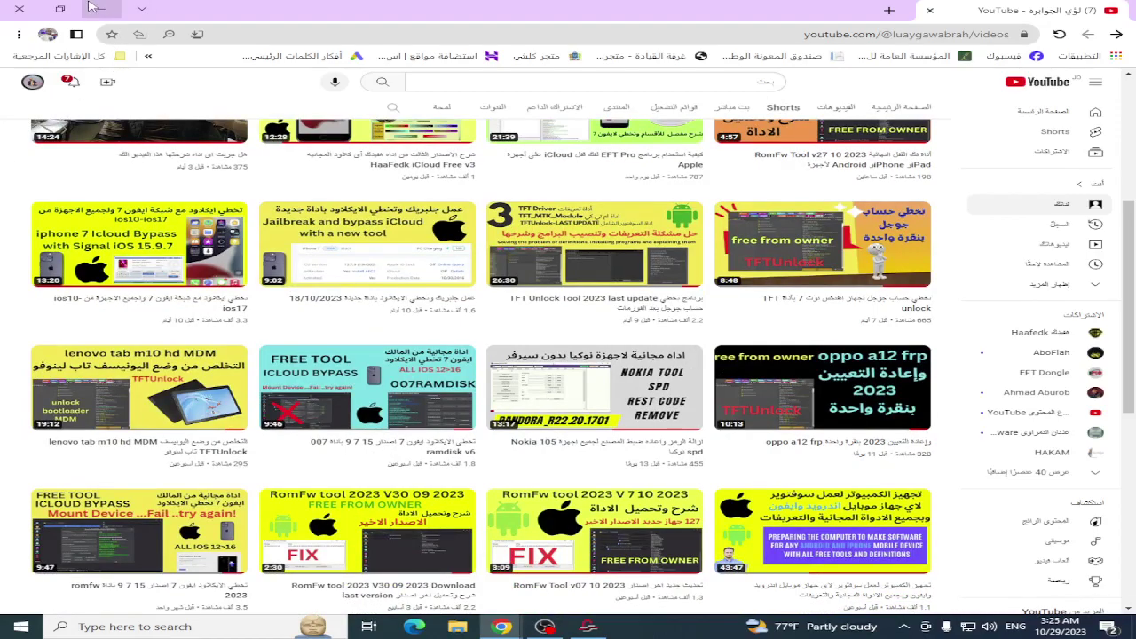
Minimize Chrome and nudge the RomFW main window slightly up and left.
{"action": "left_click", "coordinate": [96, 8]}
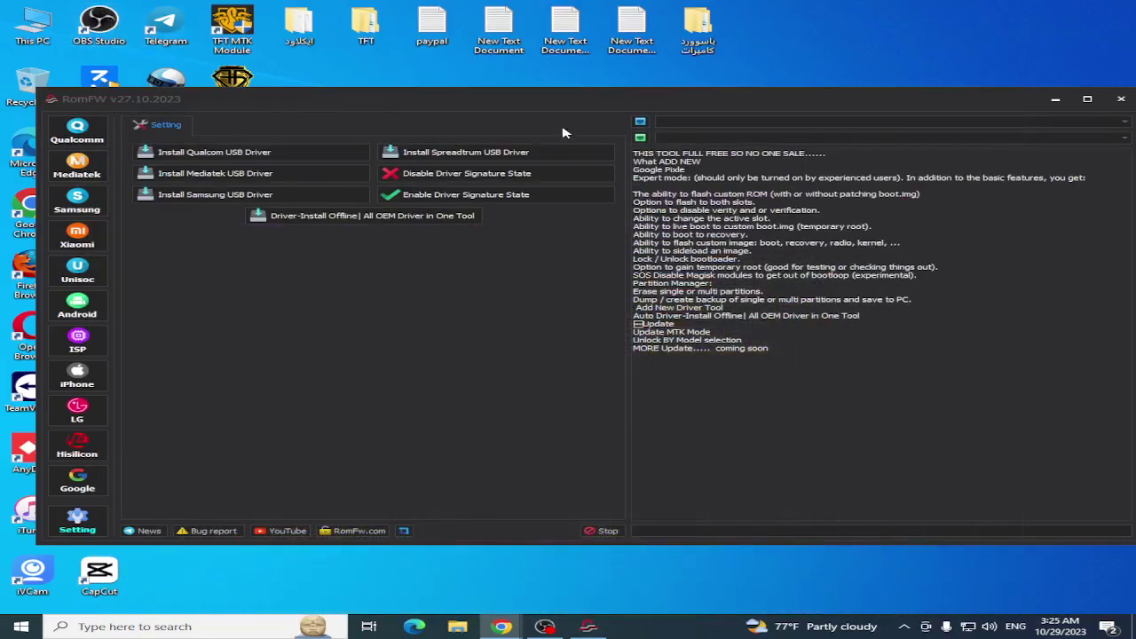
{"action": "left_click_drag", "start_coordinate": [597, 101], "coordinate": [567, 87]}
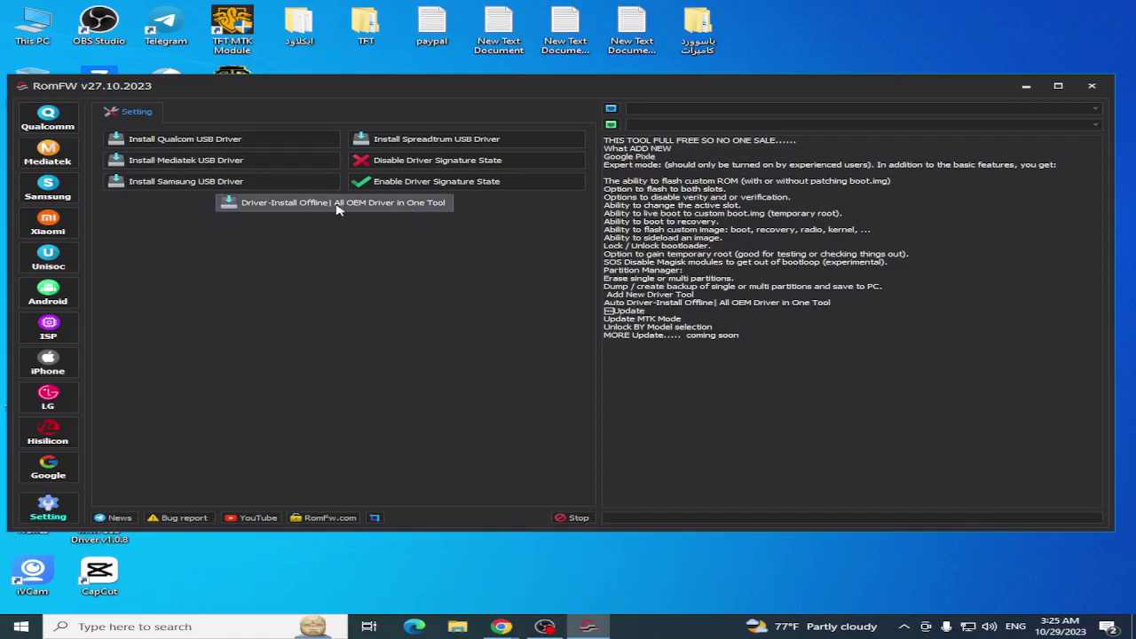
Launch 'Driver-Install Offline | All OEM Driver in One Tool' from the Setting page.
{"action": "left_click", "coordinate": [307, 202]}
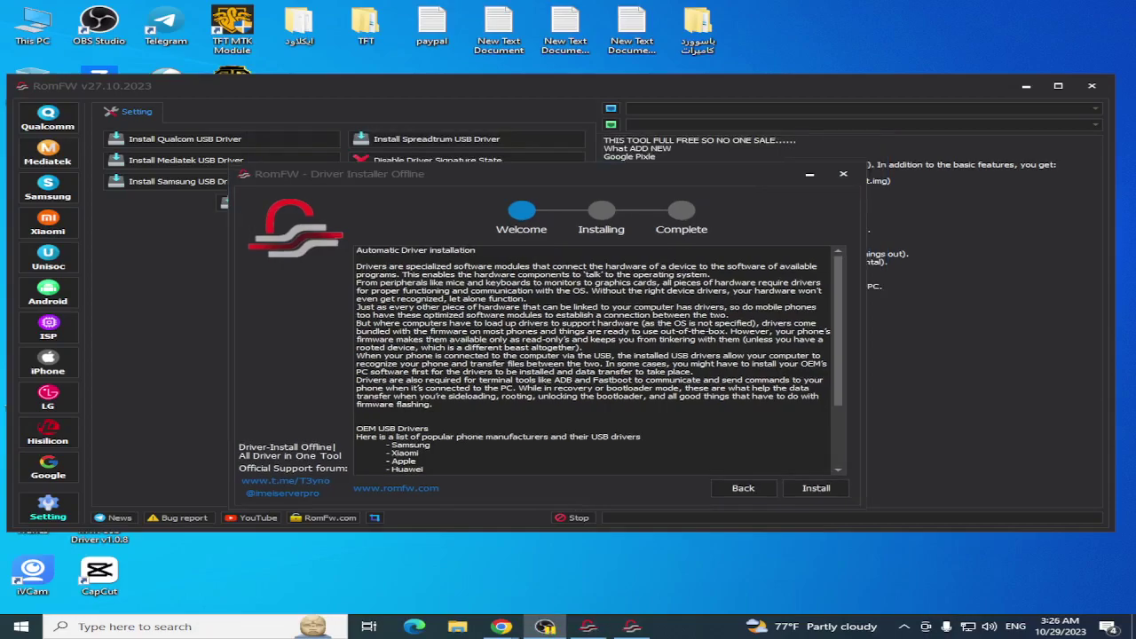
Start installing all OEM drivers, confirm reinstalling the Samsung USB driver, and continue past its welcome page.
{"action": "left_click", "coordinate": [816, 488]}
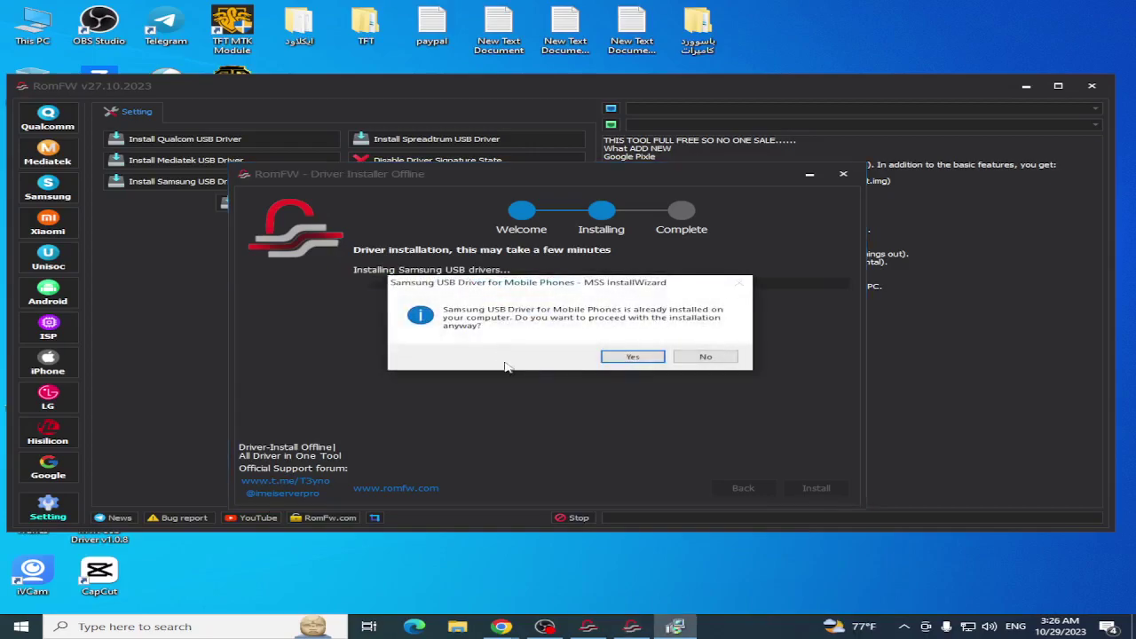
{"action": "left_click", "coordinate": [631, 358]}
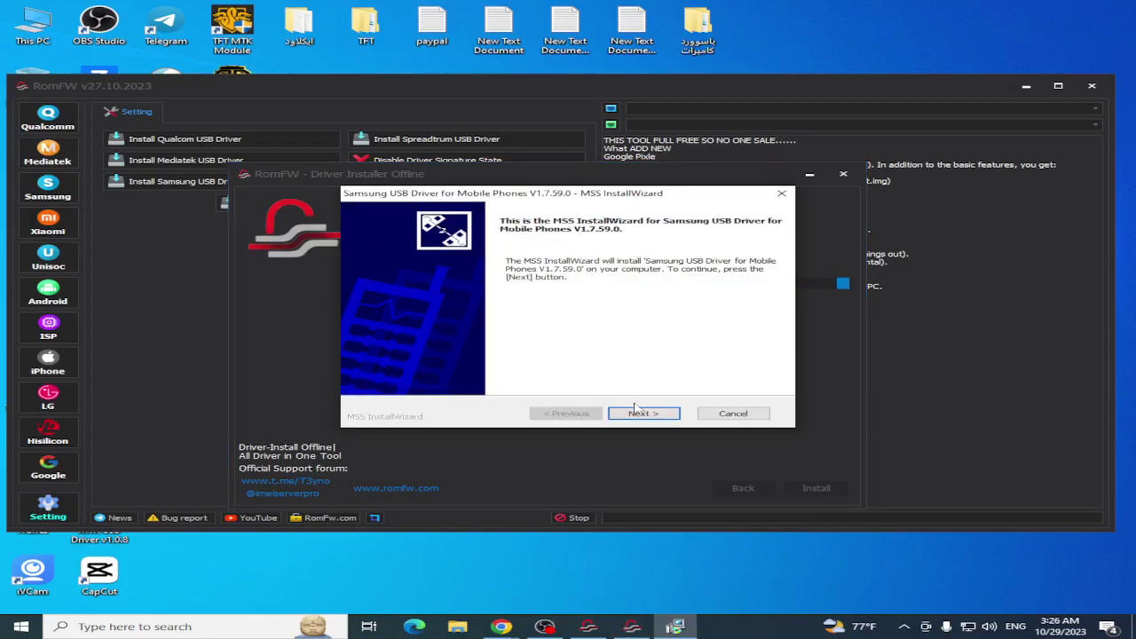
{"action": "left_click", "coordinate": [643, 413]}
Accept the language choice and install Samsung USB Driver V1.7.59.0 through to completion.
{"action": "left_click", "coordinate": [645, 415]}
{"action": "left_click", "coordinate": [645, 415]}
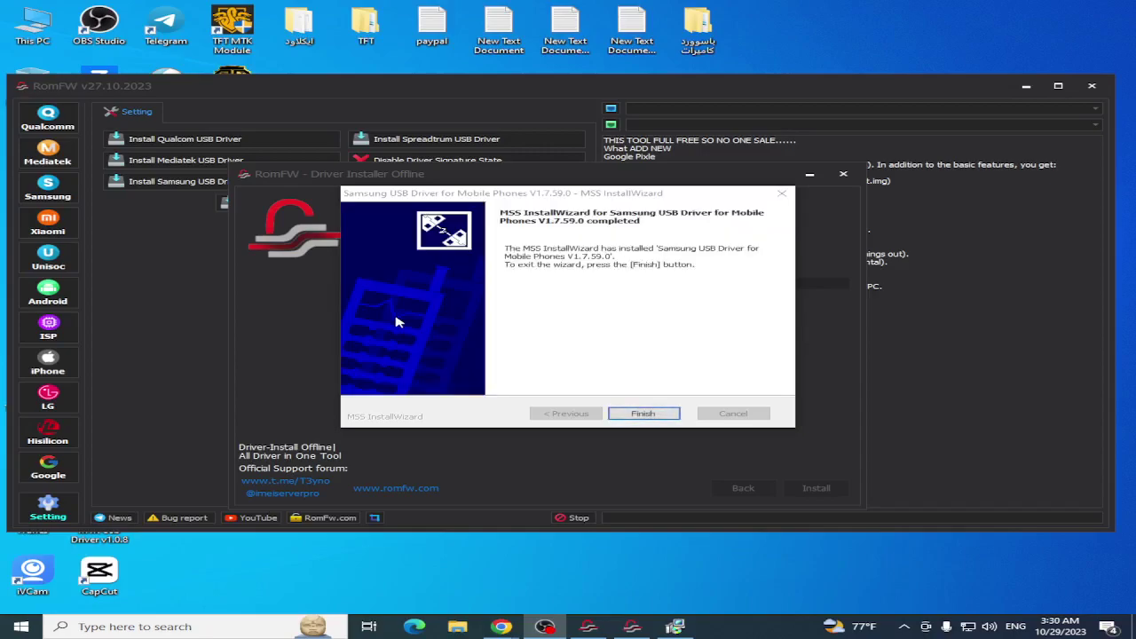
Finish the Samsung driver wizard so the Qualcomm USB driver setup appears.
{"action": "left_click", "coordinate": [652, 415]}
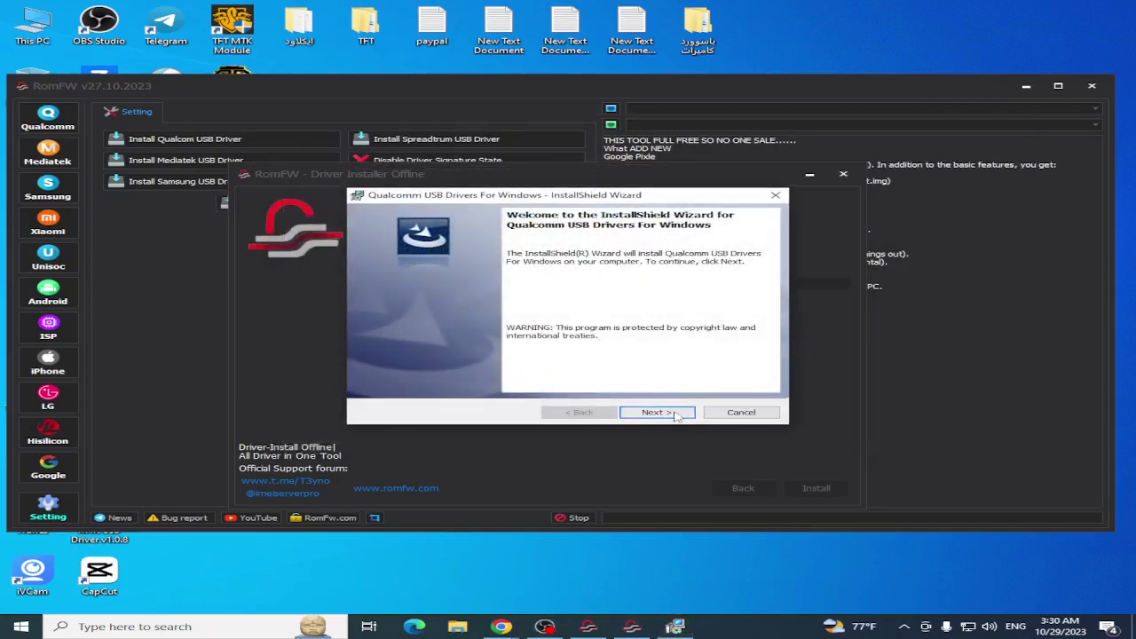
Install Qualcomm USB Drivers For Windows, accepting the license, and finish the wizard.
{"action": "left_click", "coordinate": [676, 415]}
{"action": "left_click", "coordinate": [482, 367]}
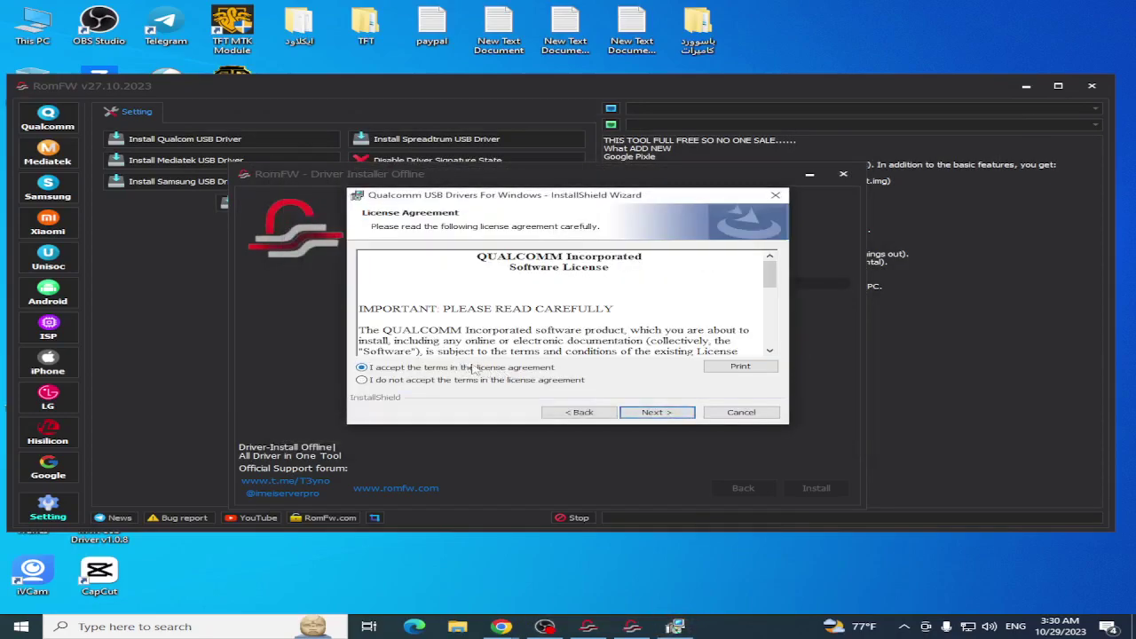
{"action": "left_click", "coordinate": [664, 414]}
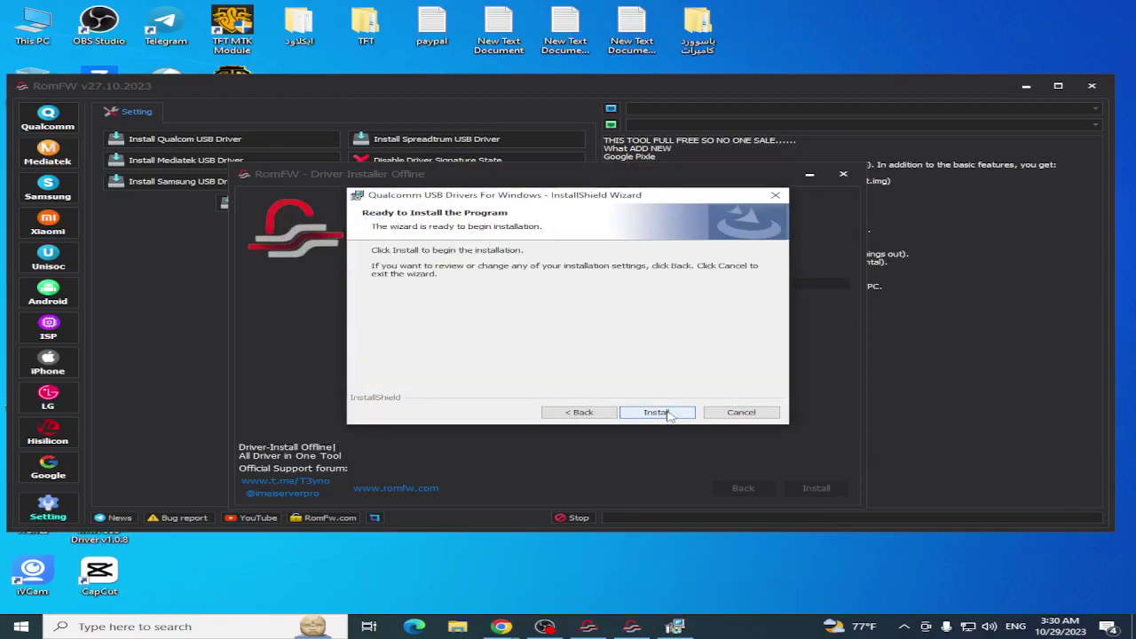
{"action": "left_click", "coordinate": [657, 412]}
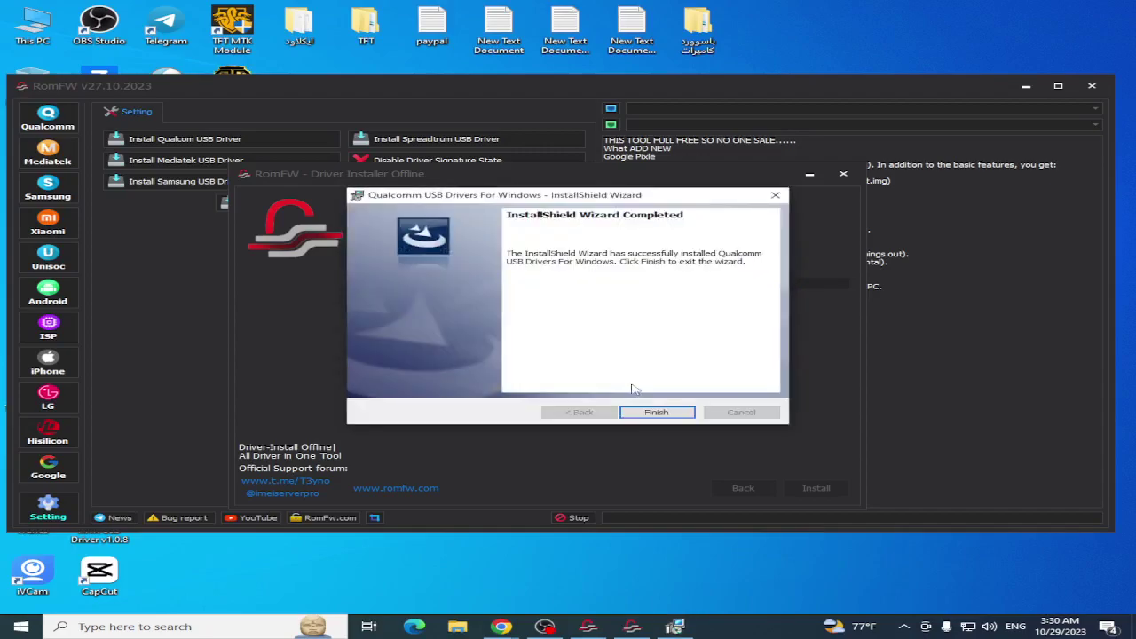
{"action": "left_click", "coordinate": [658, 412]}
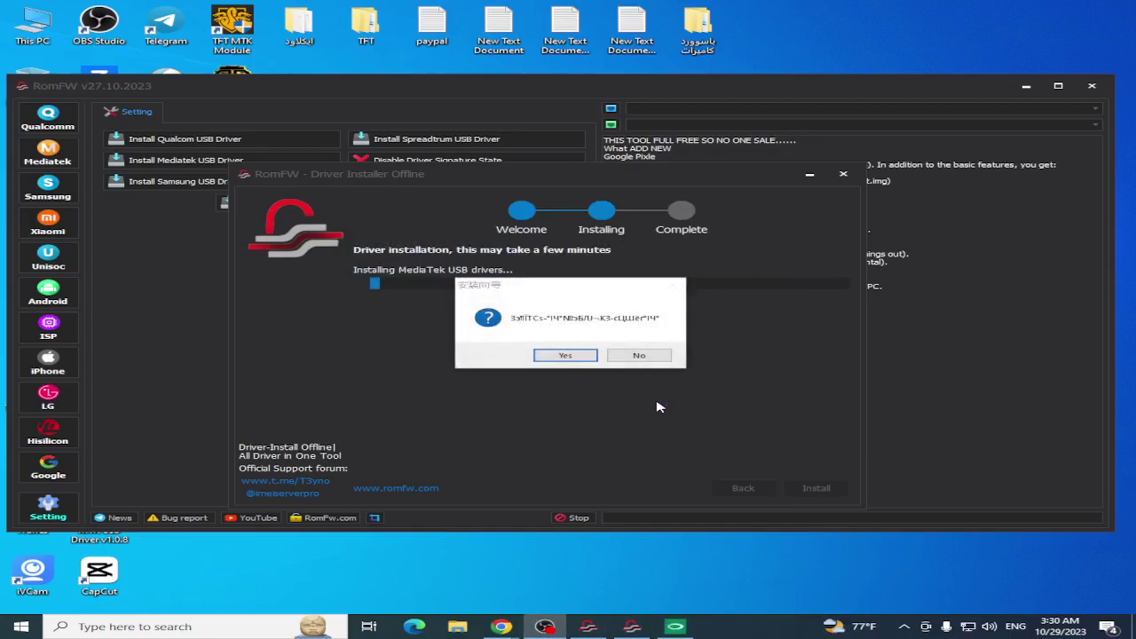
Confirm the next driver prompt, then install and finish the OPPO MediaTek driver package.
{"action": "left_click", "coordinate": [563, 357]}
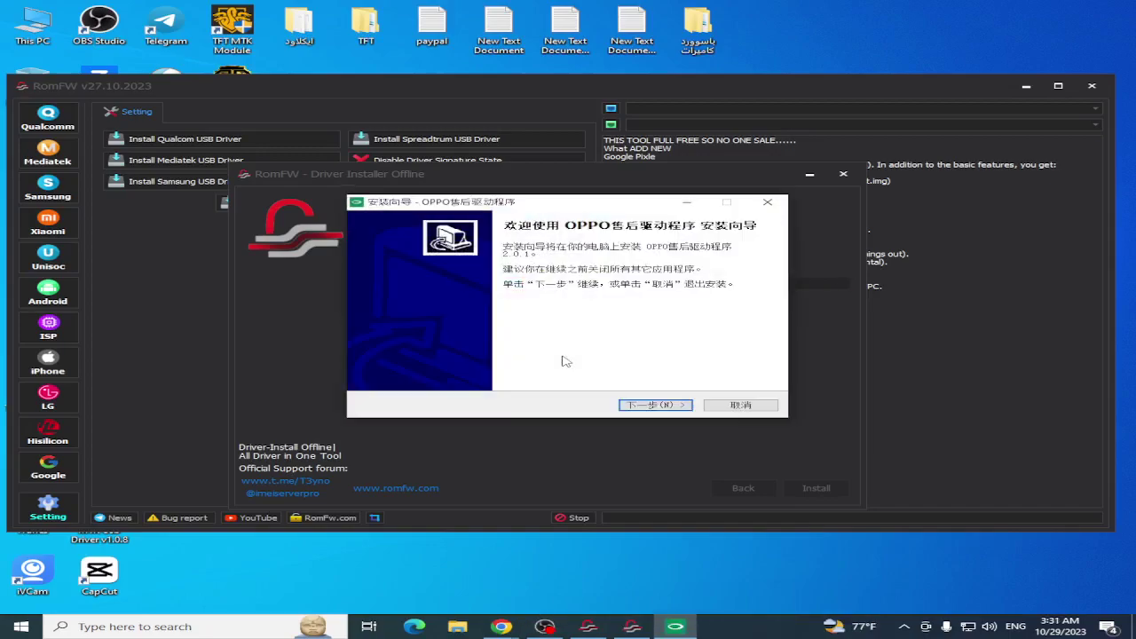
{"action": "left_click", "coordinate": [645, 407]}
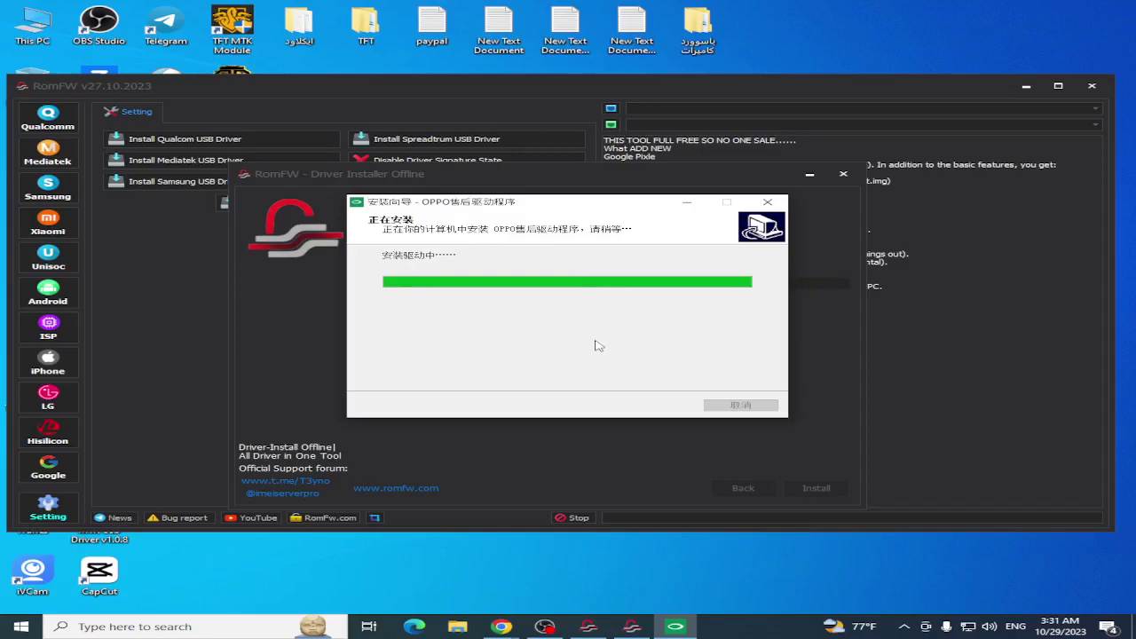
{"action": "left_click", "coordinate": [643, 405]}
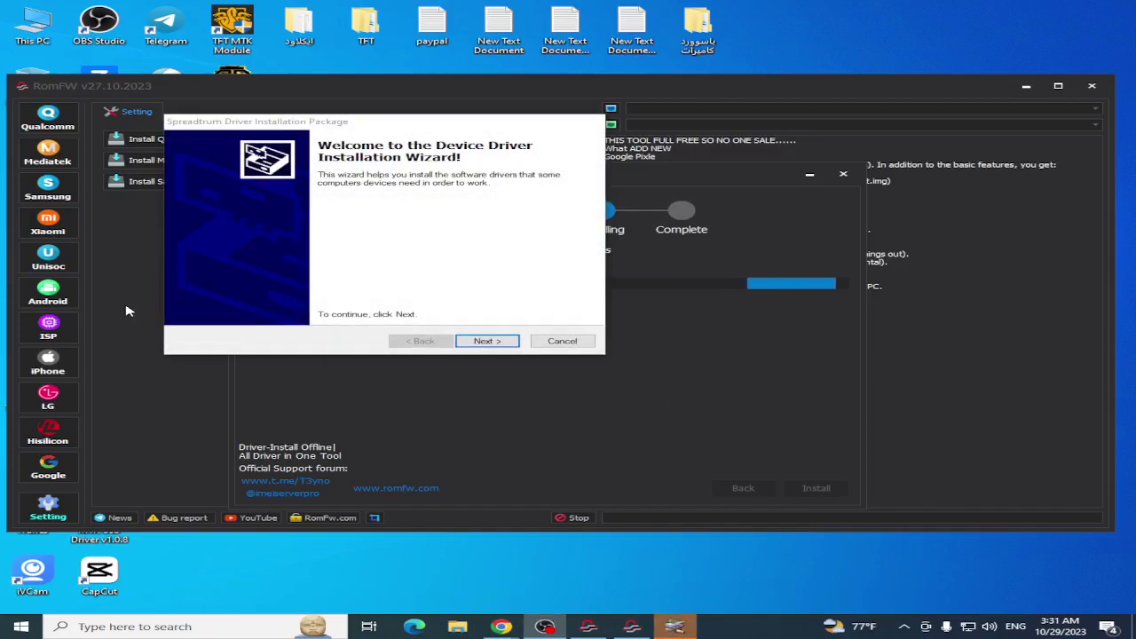
Complete the Spreadtrum driver wizard, then close the offline installer after all drivers install.
{"action": "left_click", "coordinate": [488, 341]}
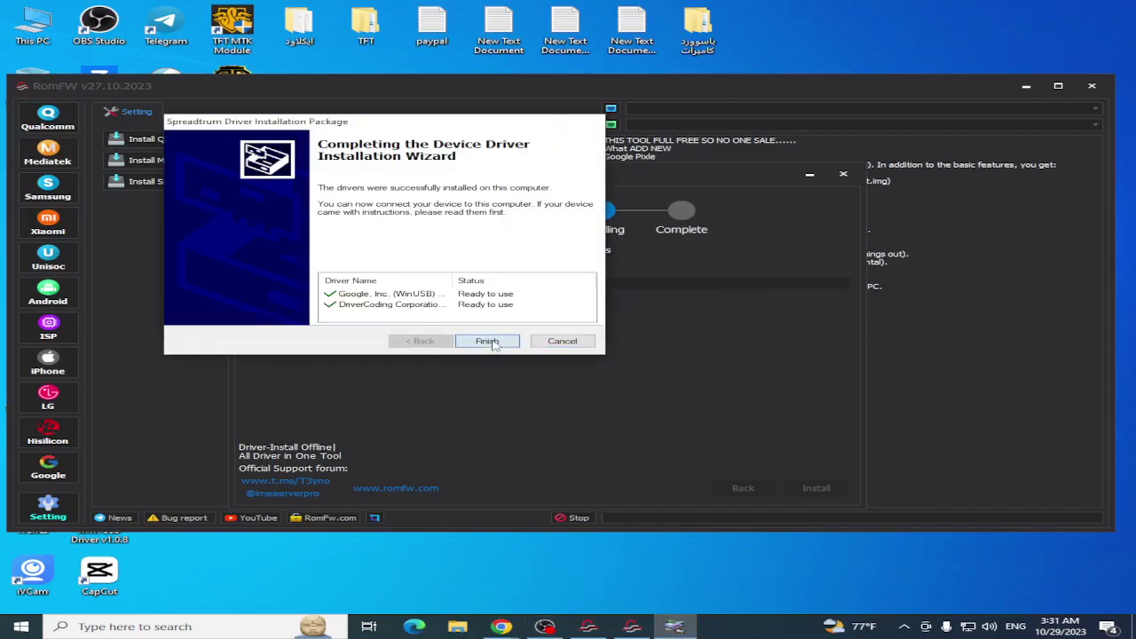
{"action": "left_click", "coordinate": [487, 341]}
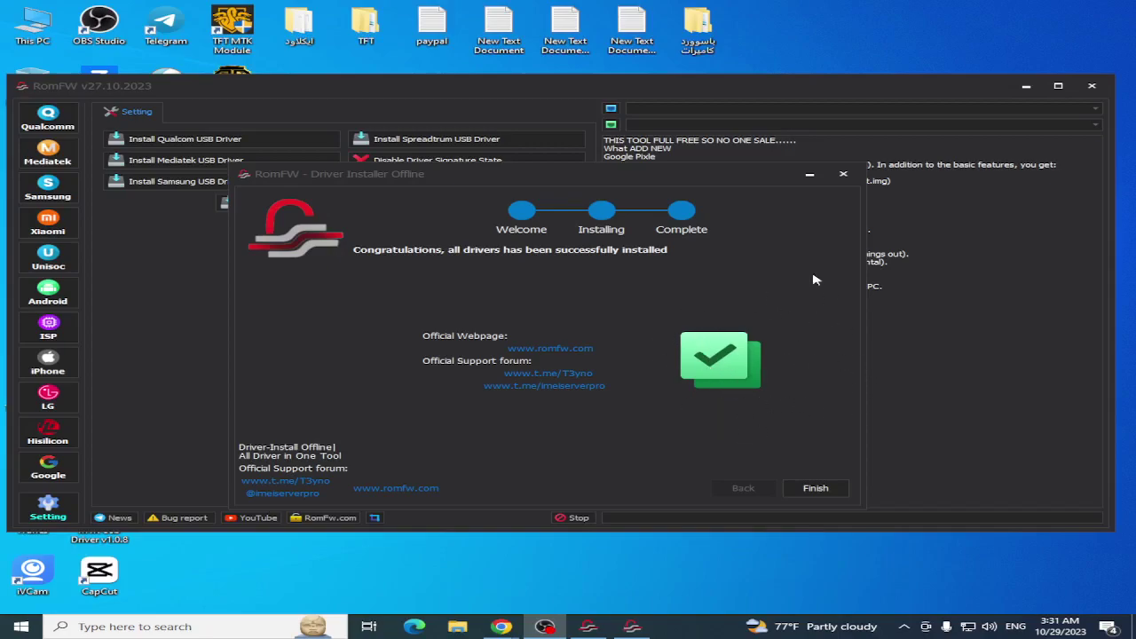
{"action": "left_click", "coordinate": [816, 488]}
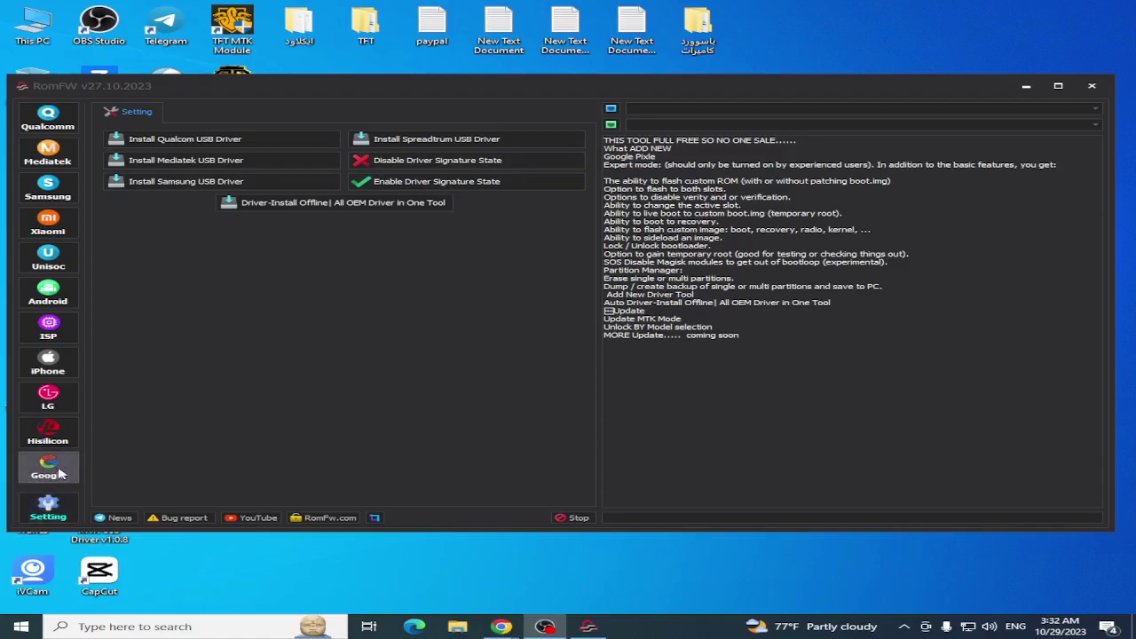
Launch PixelFlasher from RomFW's Google section, accepting the outdated Android Platform Tools 31.0.3 warning.
{"action": "left_click", "coordinate": [687, 312]}
{"action": "left_click", "coordinate": [688, 318]}
{"action": "key", "text": "ctrl+shift+Left"}
{"action": "key", "text": "ctrl+shift+Left"}
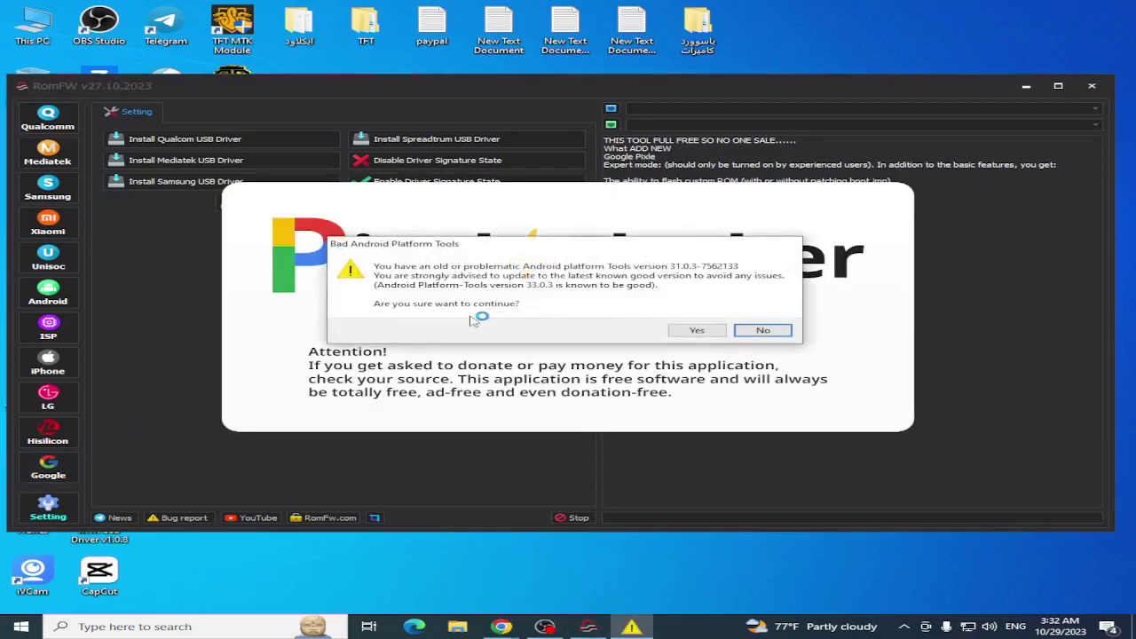
{"action": "left_click", "coordinate": [696, 331]}
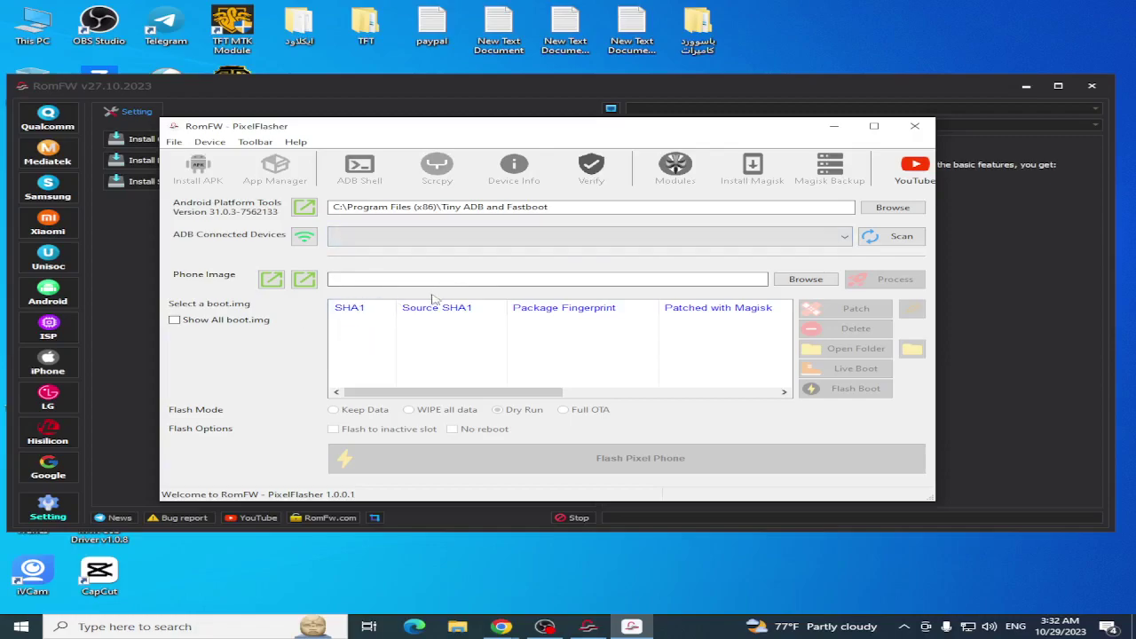
Glance across the boot.img table, then close the PixelFlasher window to return to RomFW's settings.
{"action": "scroll", "coordinate": [532, 338], "scroll_direction": "right", "scroll_amount": 2}
{"action": "scroll", "coordinate": [532, 381], "scroll_direction": "left", "scroll_amount": 2}
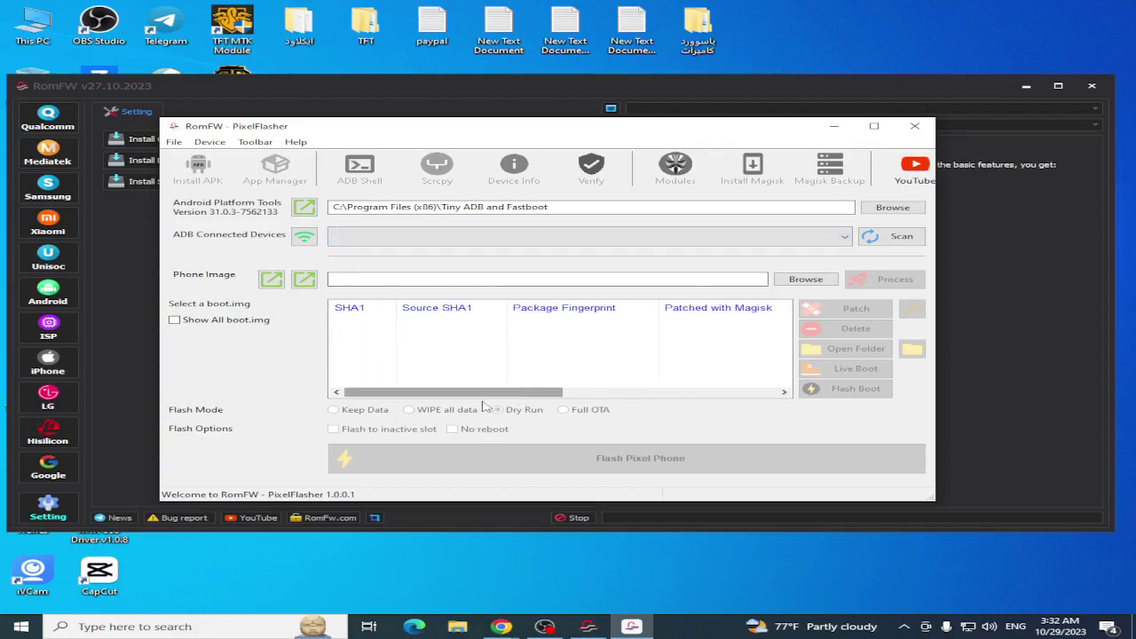
{"action": "scroll", "coordinate": [449, 395], "scroll_direction": "right", "scroll_amount": 1}
{"action": "left_click_drag", "start_coordinate": [448, 399], "coordinate": [438, 426]}
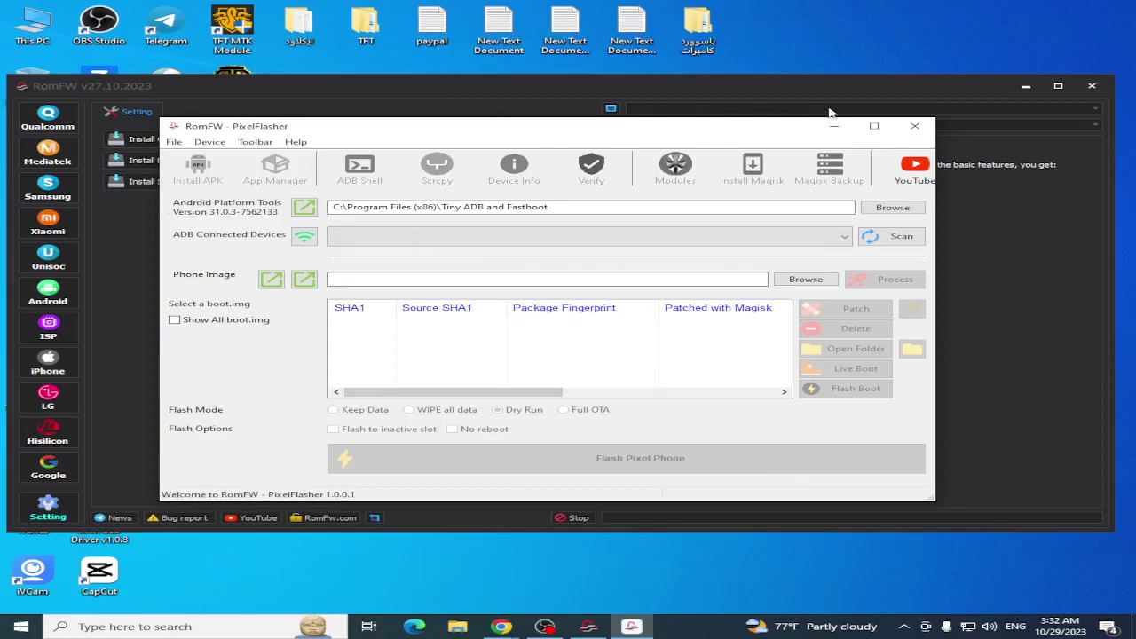
{"action": "left_click", "coordinate": [915, 126]}
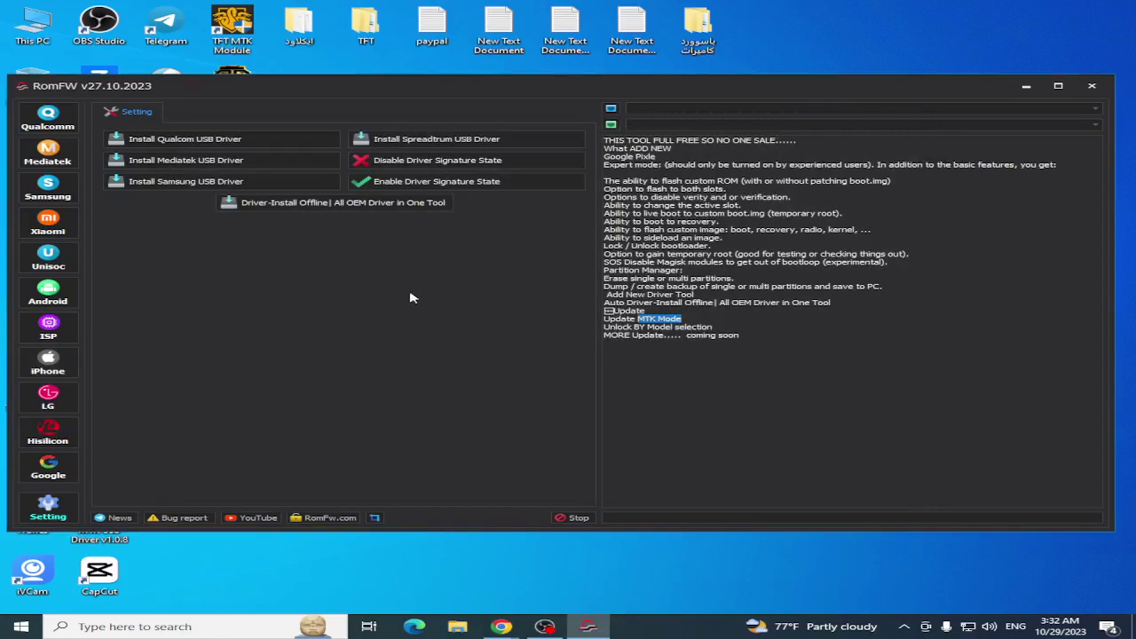